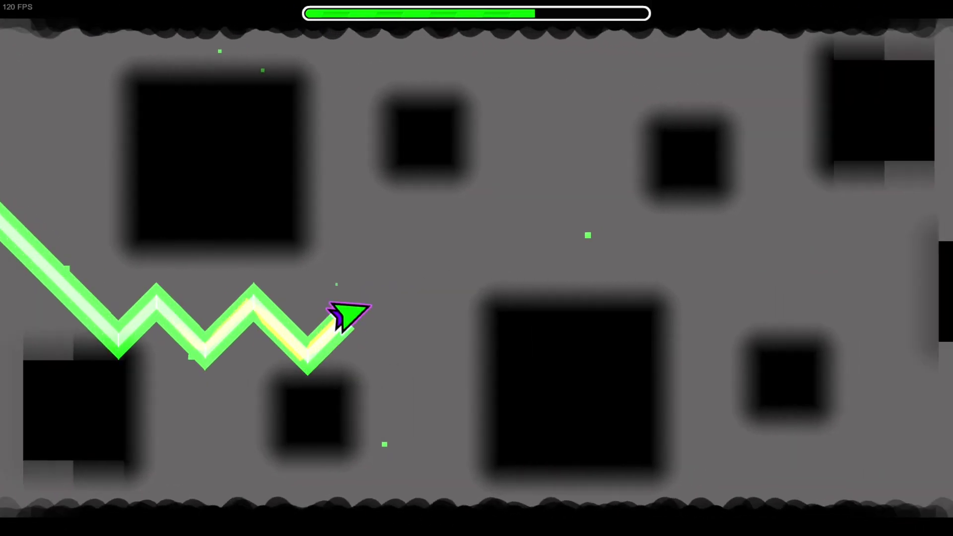
key("space")
key("space")
key("space")
key("space")
key("space")
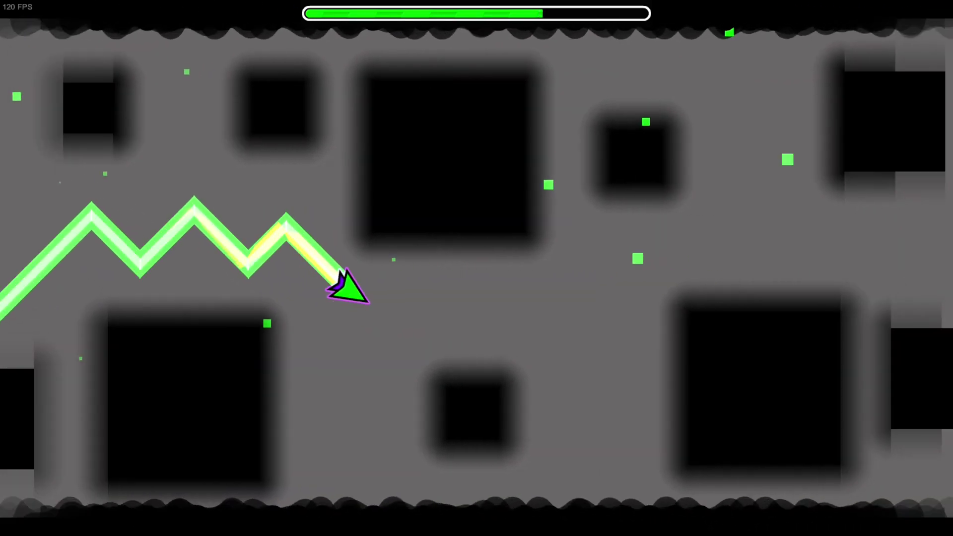
key("space")
key("space")
key("space")
key("space")
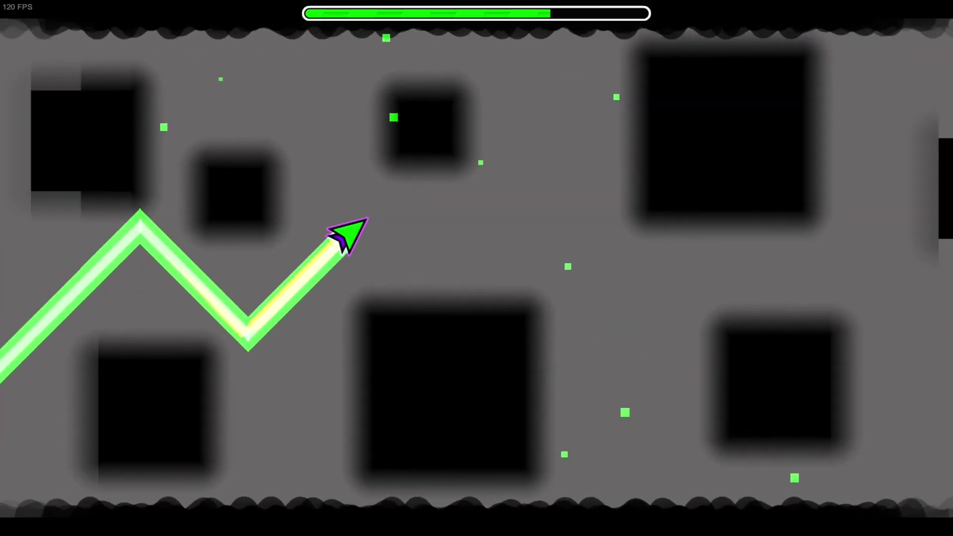
key("space")
key("space")
key("space")
key("space")
key("space")
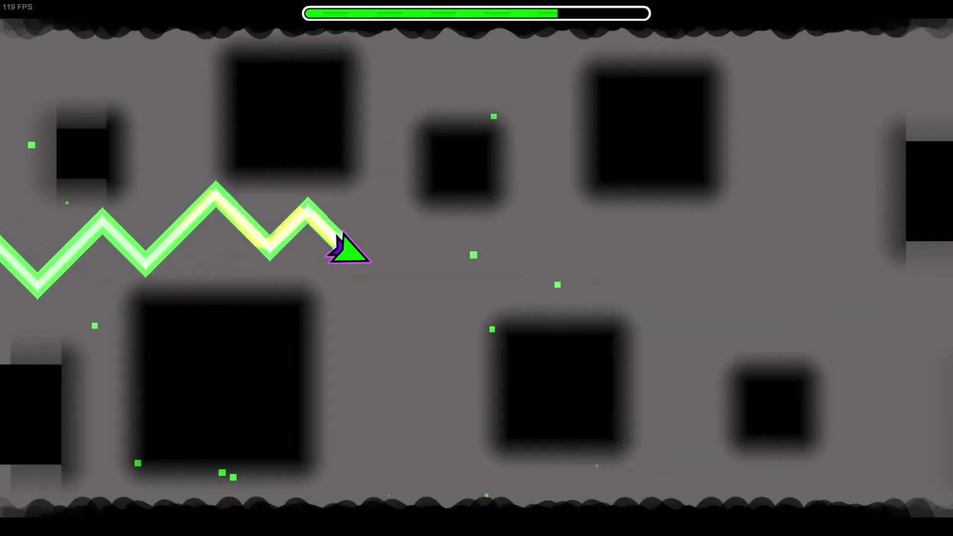
key("space")
key("space")
key("space")
key("space")
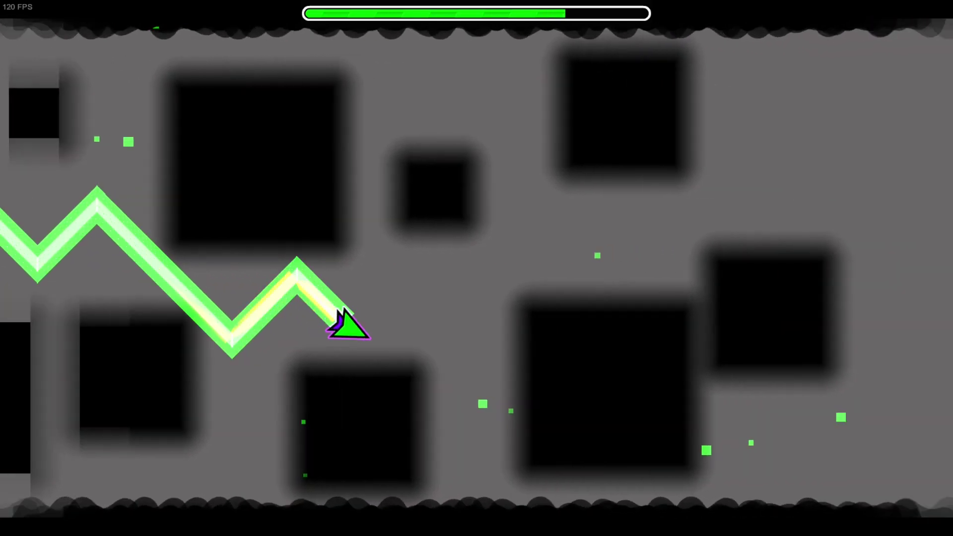
key("space")
key("space")
key("space")
key("space")
key("space")
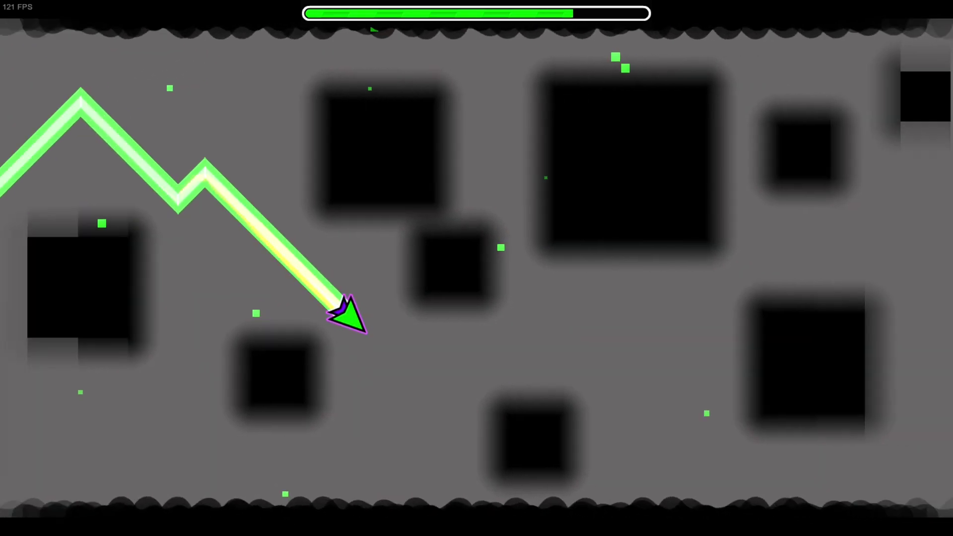
key("space")
key("space")
key("space")
key("space")
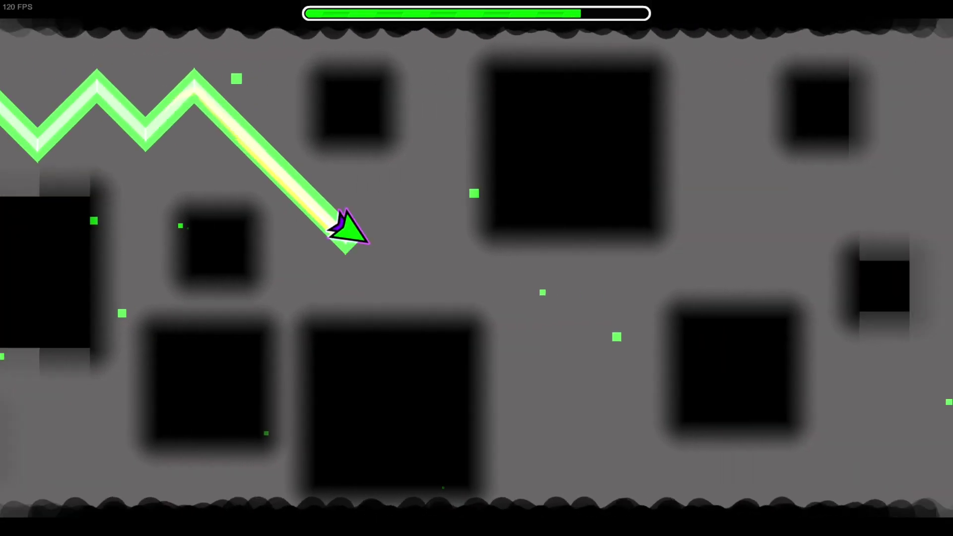
key("space")
key("space")
key("space")
key("space")
key("space")
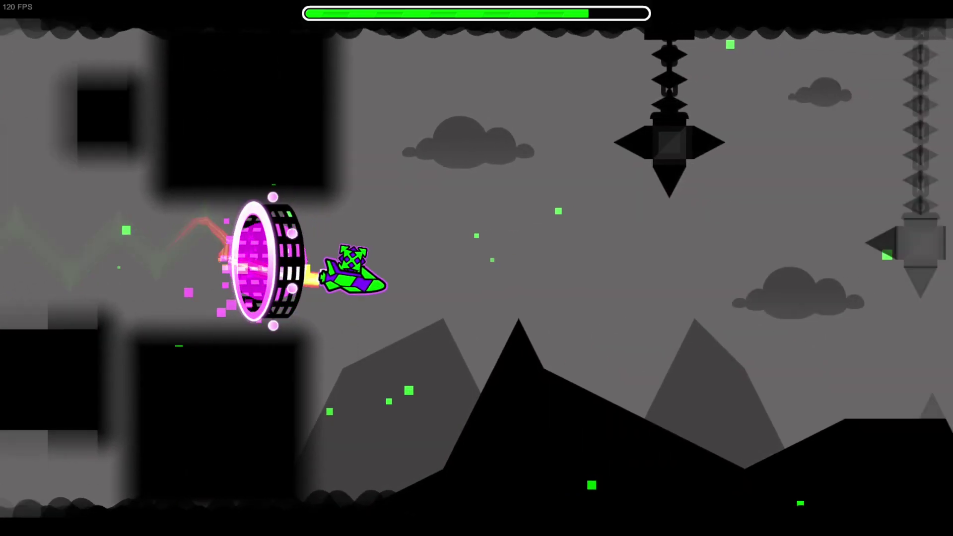
key("space")
key("space")
key("space")
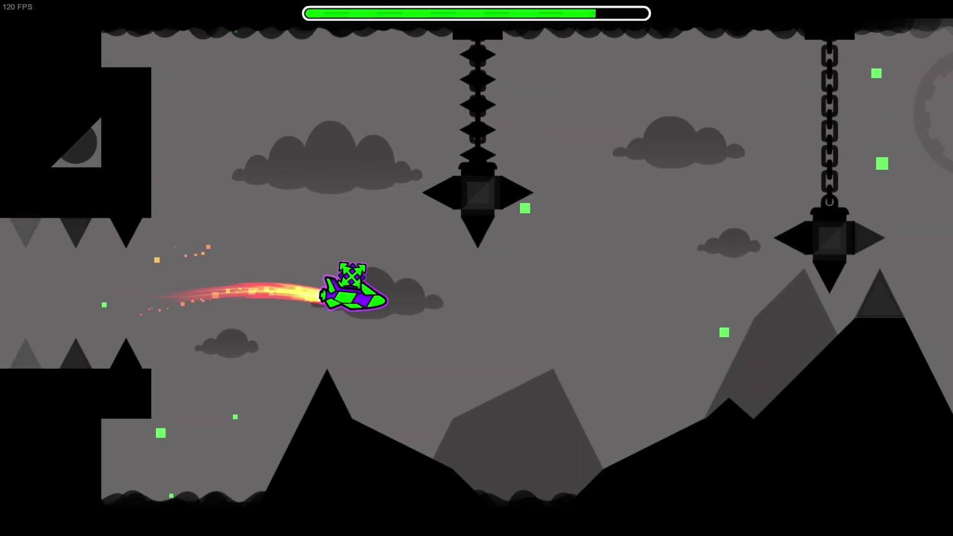
key("space")
key("space")
key("space")
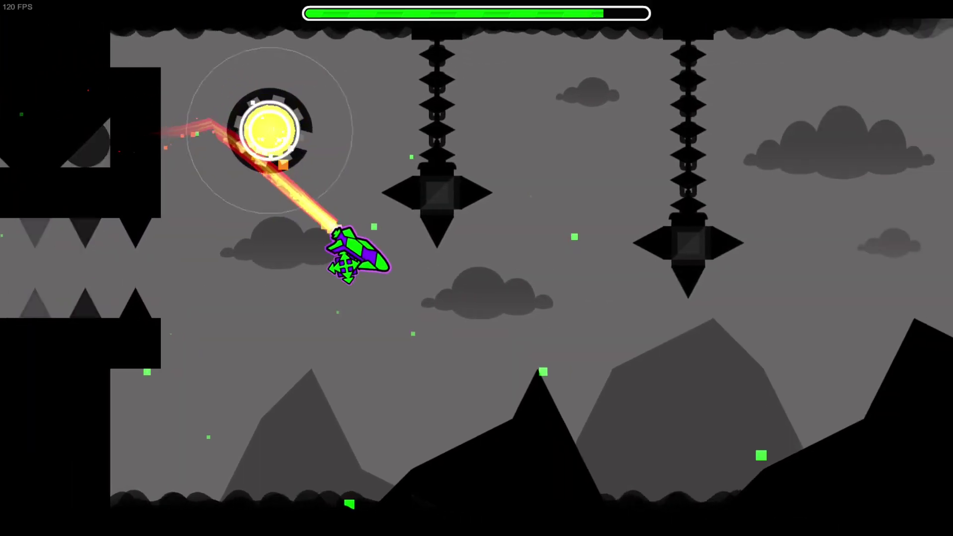
key("space")
key("space")
key("space")
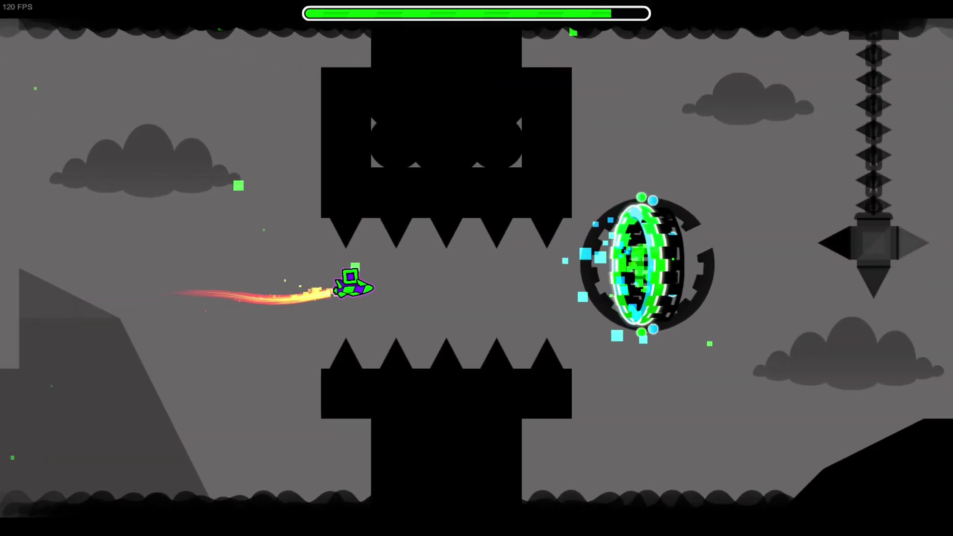
key("space")
key("space")
key("space")
key("space")
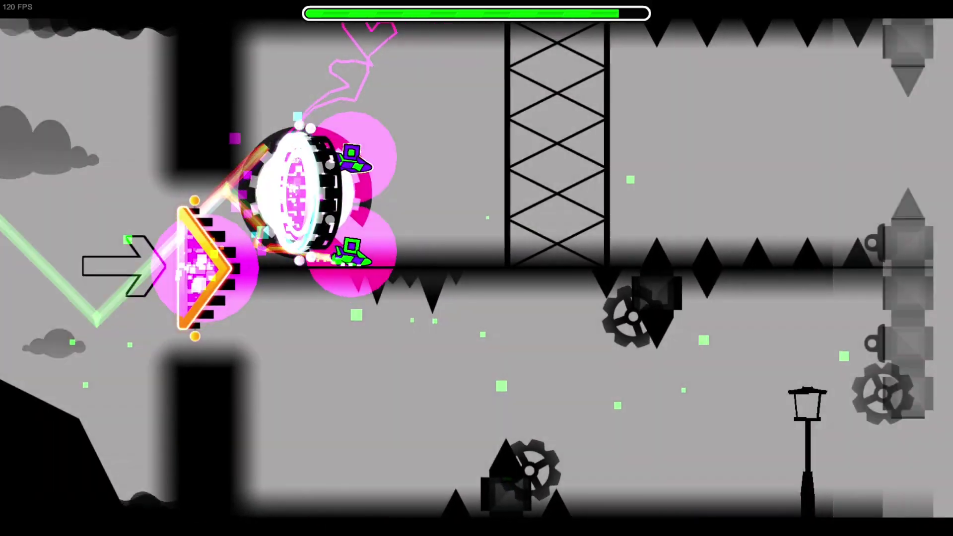
key("space")
key("space")
key("space")
key("space")
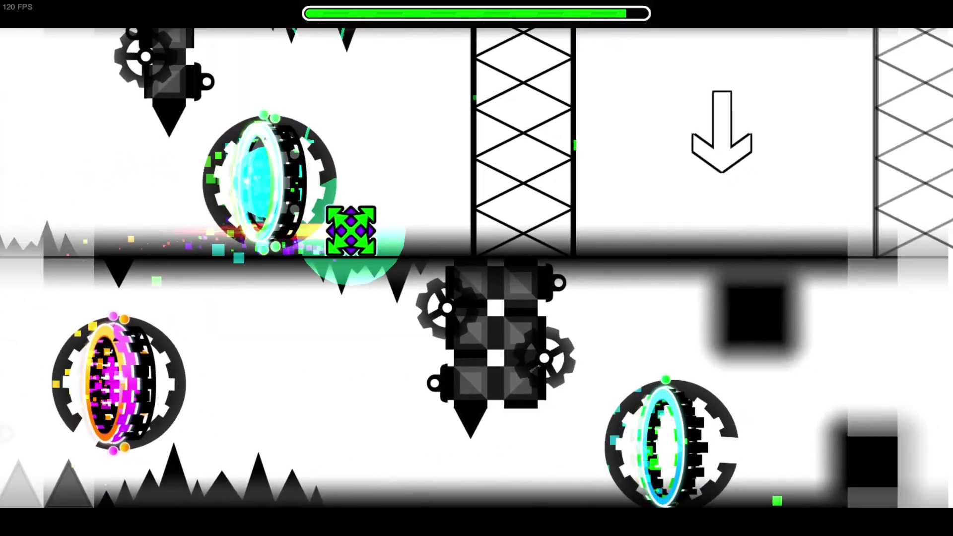
key("space")
key("space")
key("space")
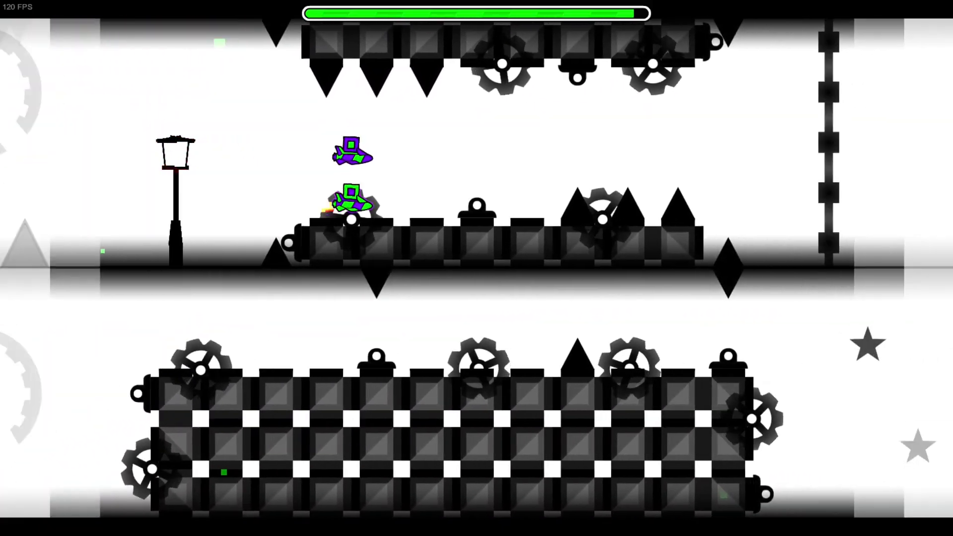
key("space")
key("space")
key("space")
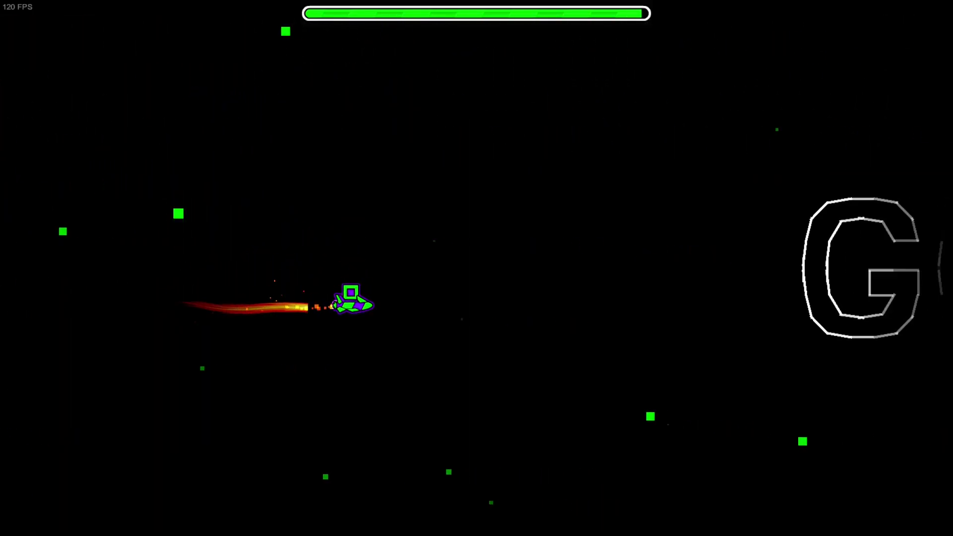
key("space")
key("space")
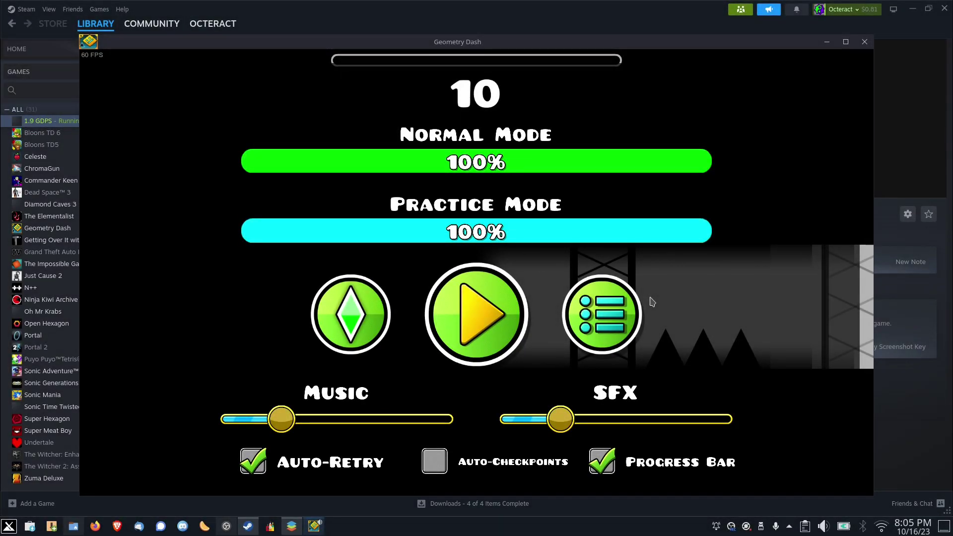
Step: Leave the paused level "10", replay its opening briefly, and return to its info page
left_click(576, 305)
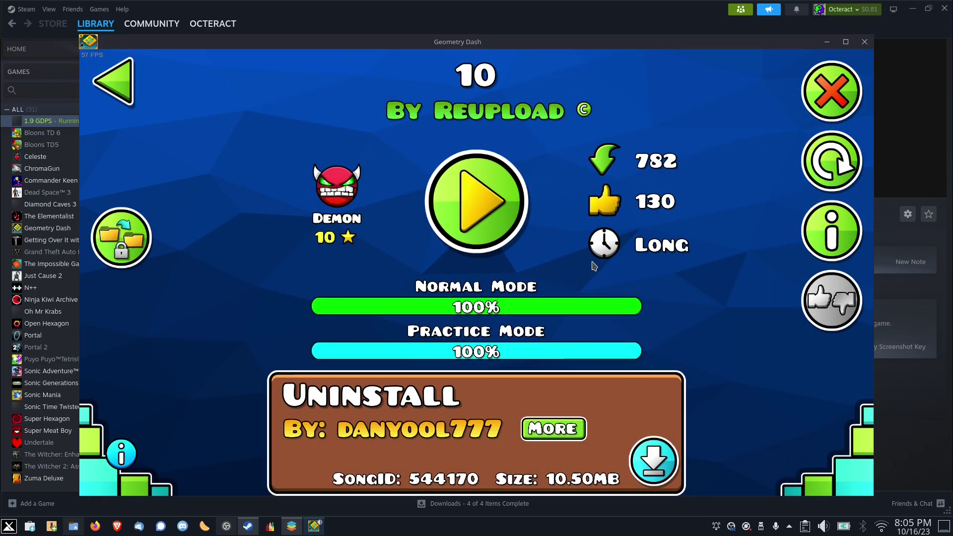
left_click(459, 184)
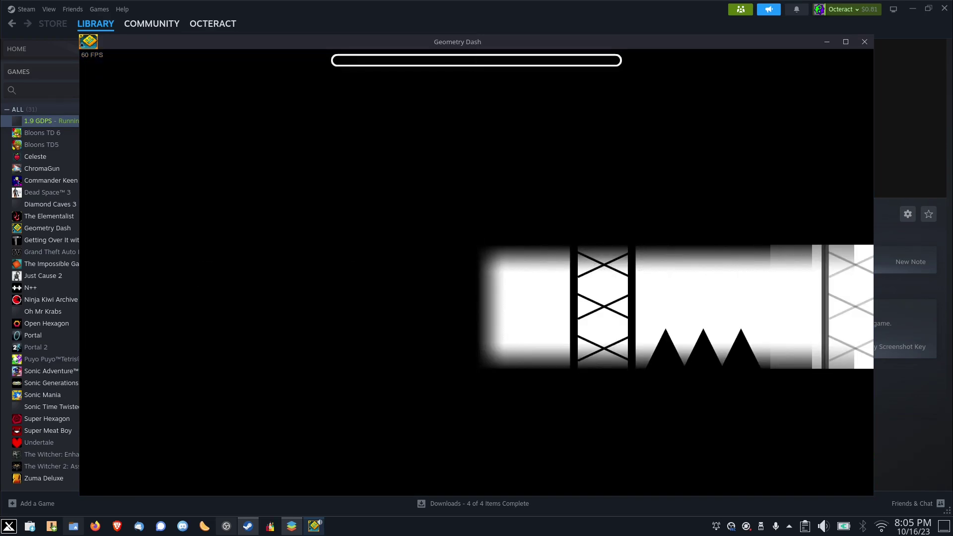
key("space")
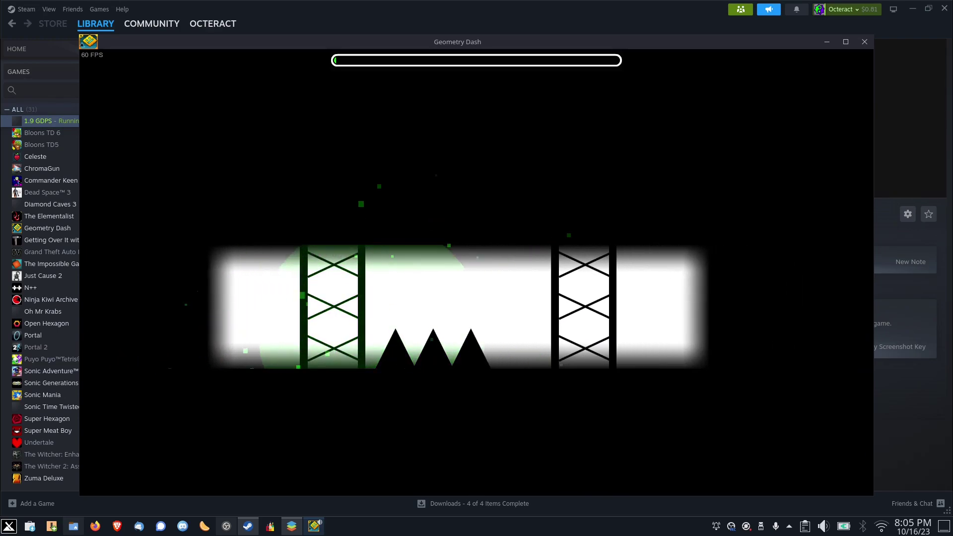
key("Escape")
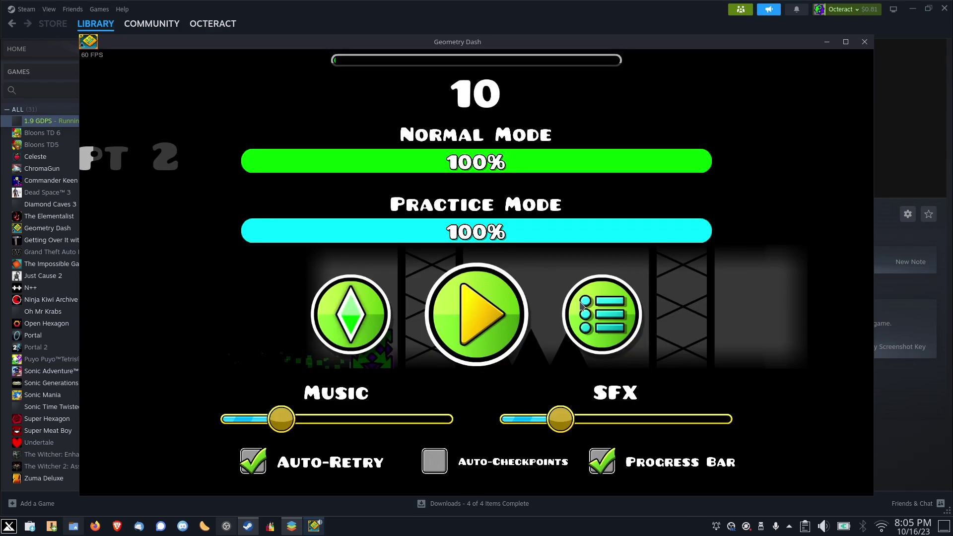
left_click(580, 299)
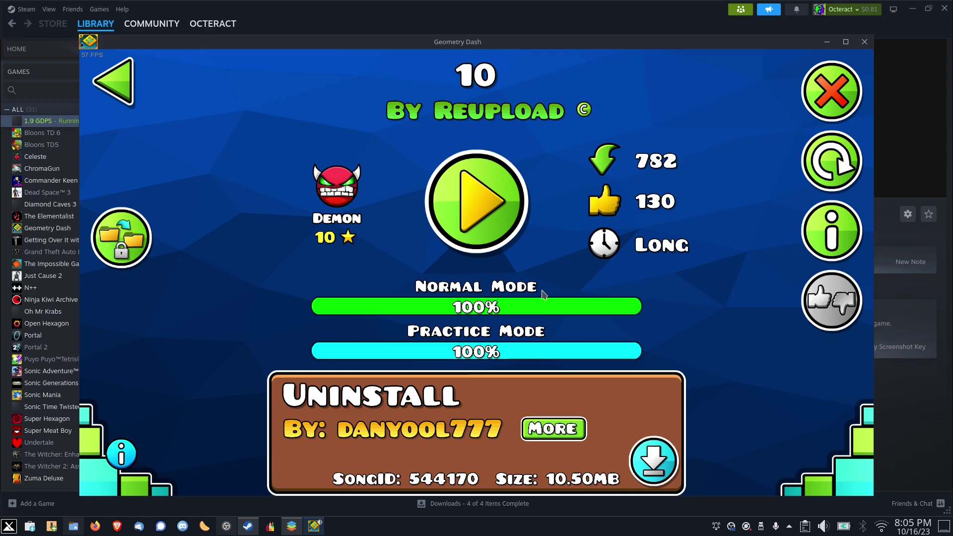
Step: Launch the GDPS Music Sync script to link songs between GD and GDPS, and enlarge its terminal text
left_click(9, 526)
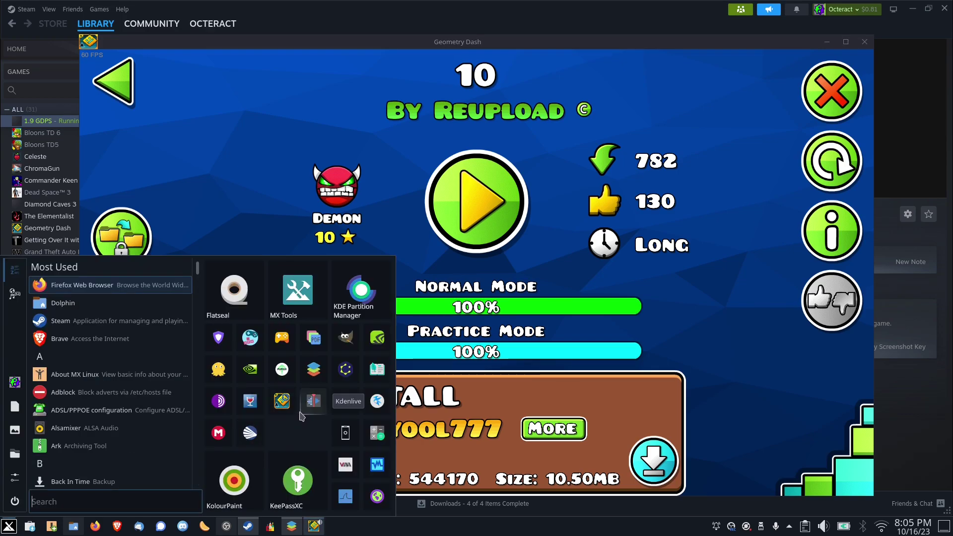
left_click(282, 403)
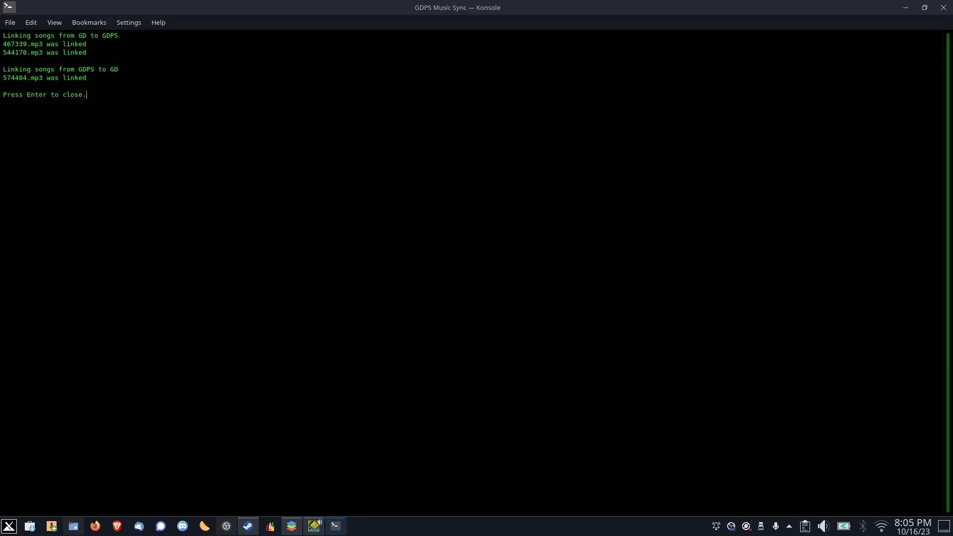
key("ctrl+plus")
key("ctrl+plus")
key("ctrl+plus")
key("ctrl+plus")
key("ctrl+plus")
key("ctrl+plus")
key("ctrl+plus")
key("ctrl+plus")
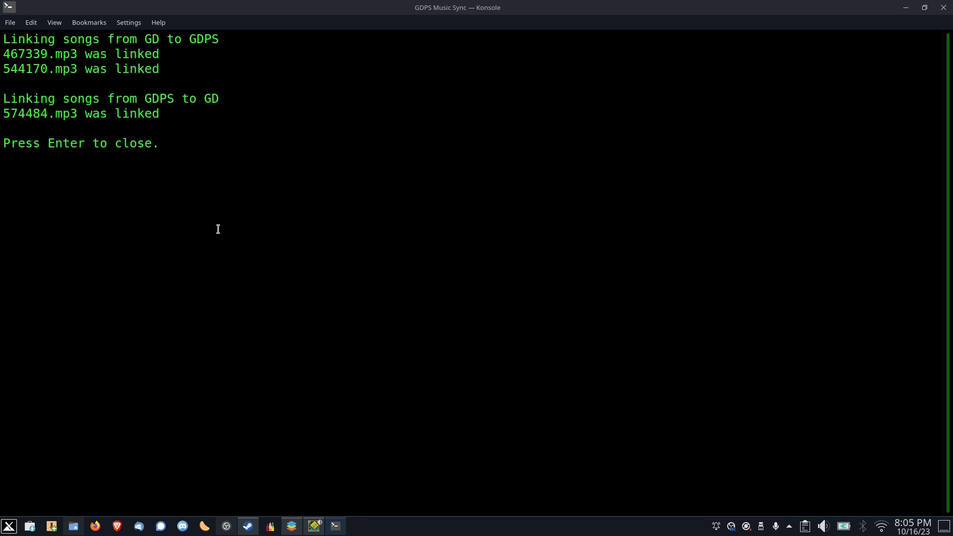
Step: Highlight the songs linked from GD to GDPS and from GDPS to GD in turn, and close the terminal
left_click_drag(2, 39, 178, 65)
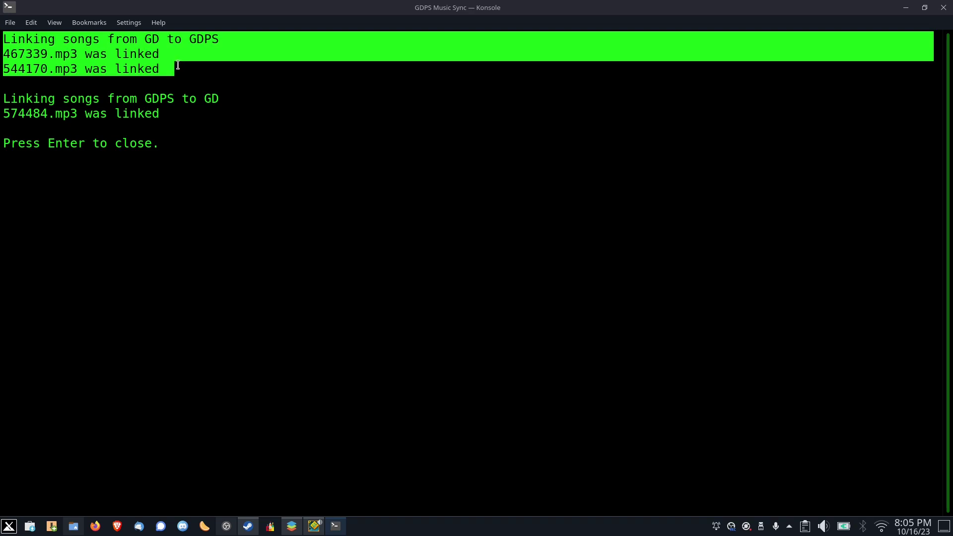
left_click_drag(5, 95, 158, 112)
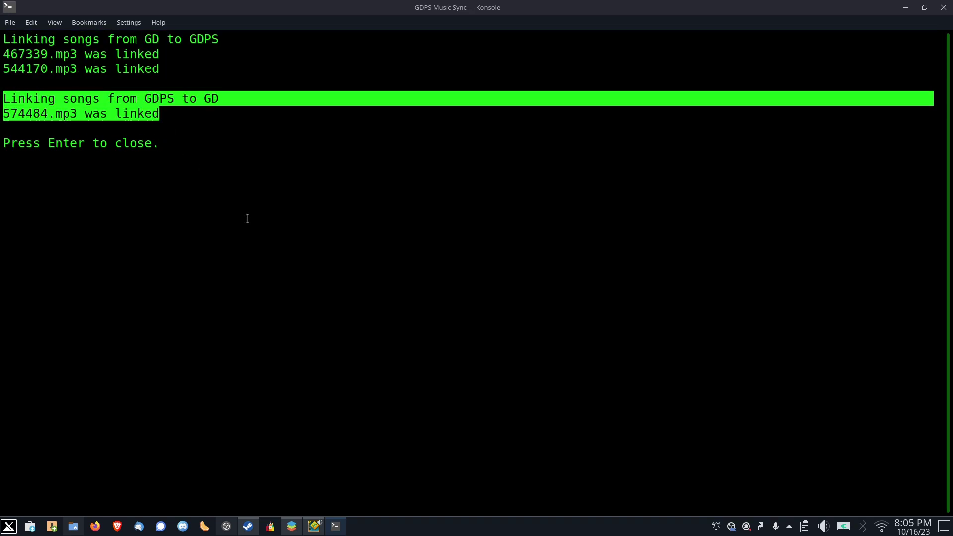
left_click(255, 266)
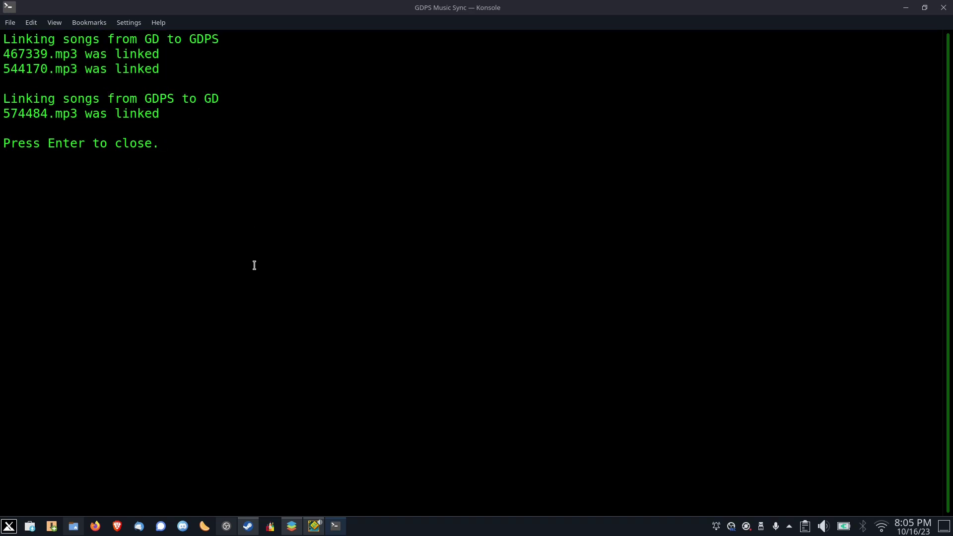
left_click(943, 7)
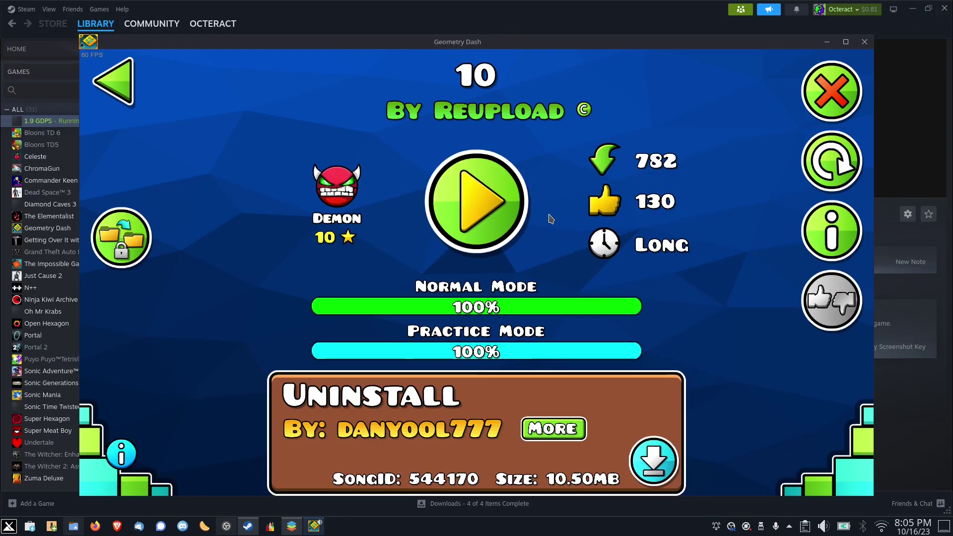
Step: Play the opening of level "10" again in Geometry Dash and pause it
left_click(464, 206)
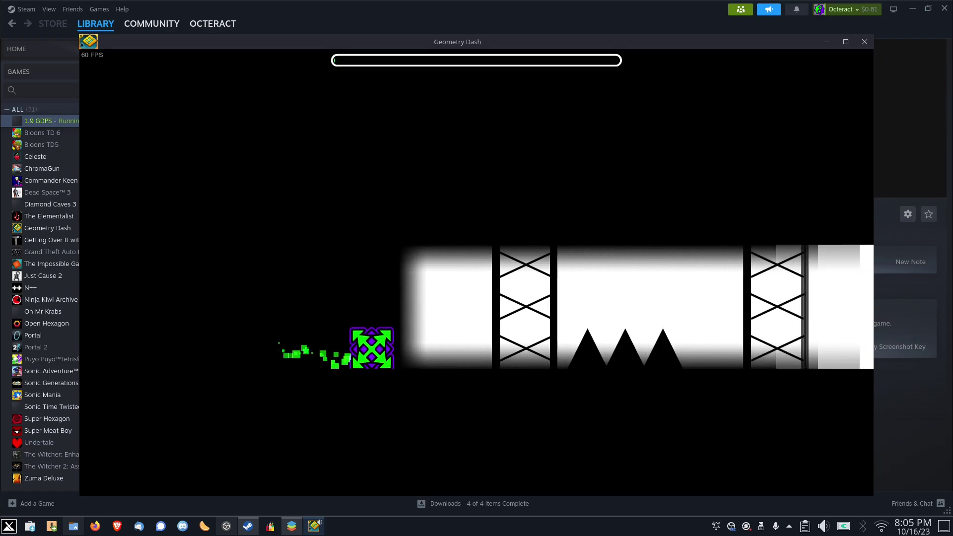
key("space")
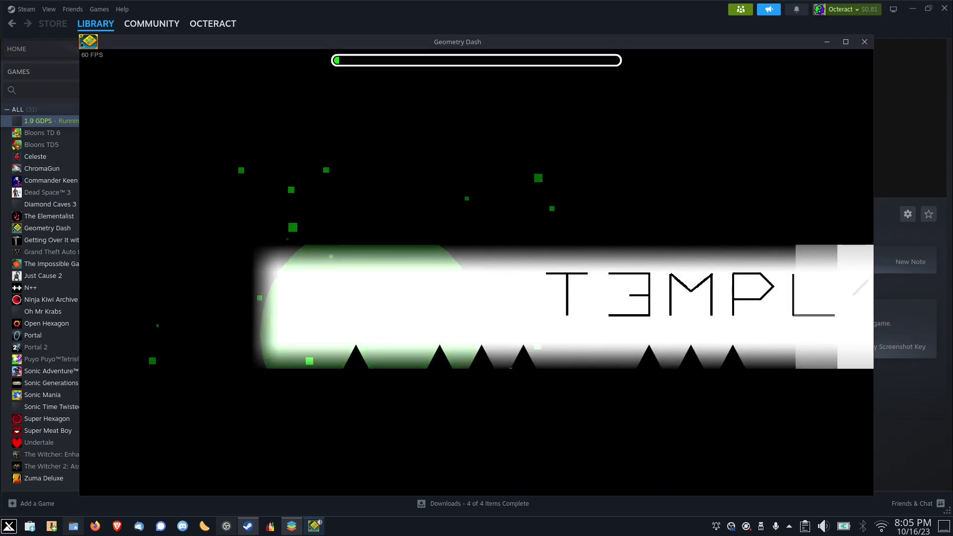
key("Escape")
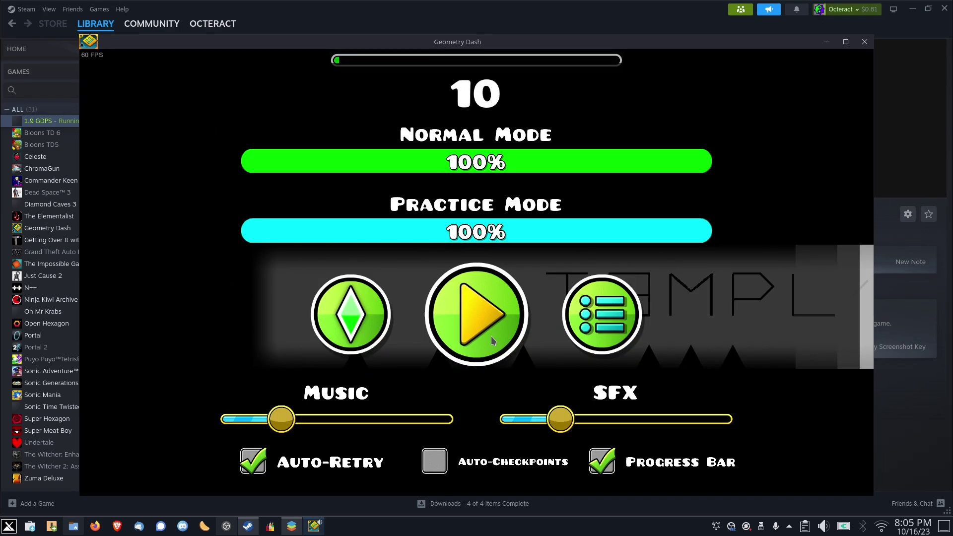
left_click(8, 527)
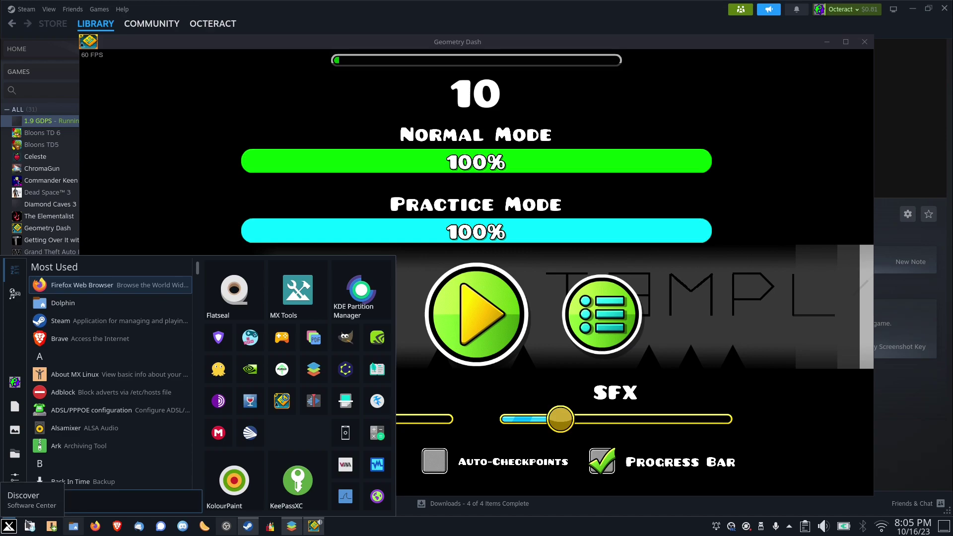
left_click(10, 527)
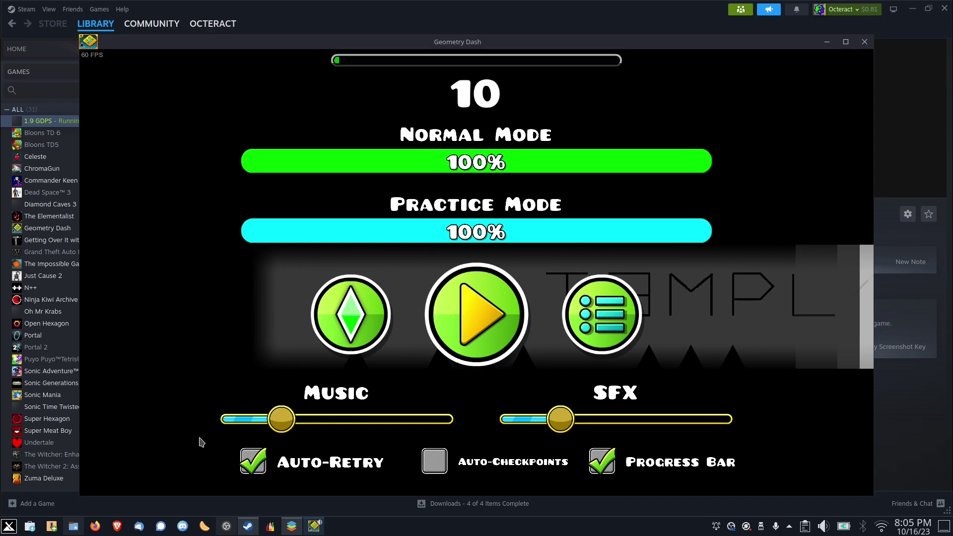
Step: Switch to the Dolphin file manager and open a Konsole terminal with enlarged text
left_click(73, 526)
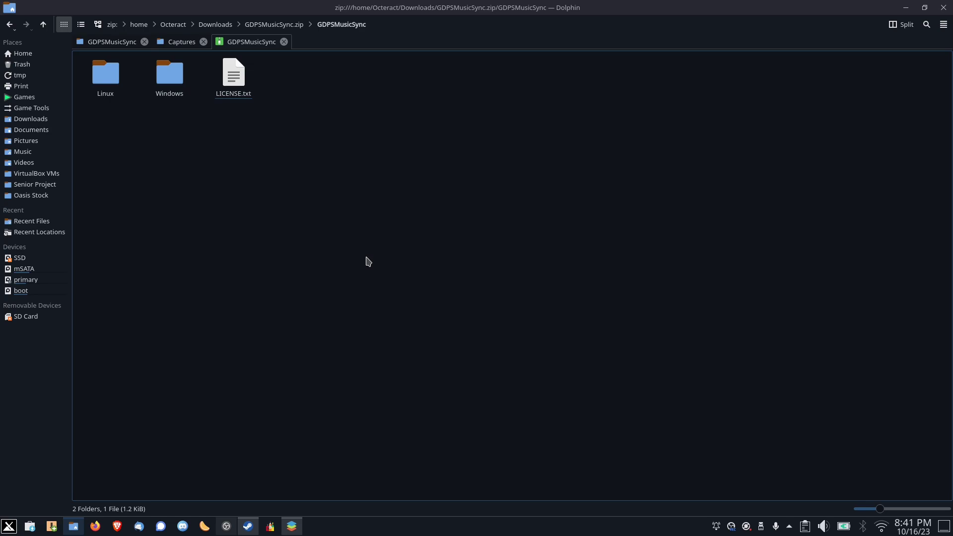
key("ctrl+alt+t")
key("ctrl+plus")
key("ctrl+plus")
key("ctrl+plus")
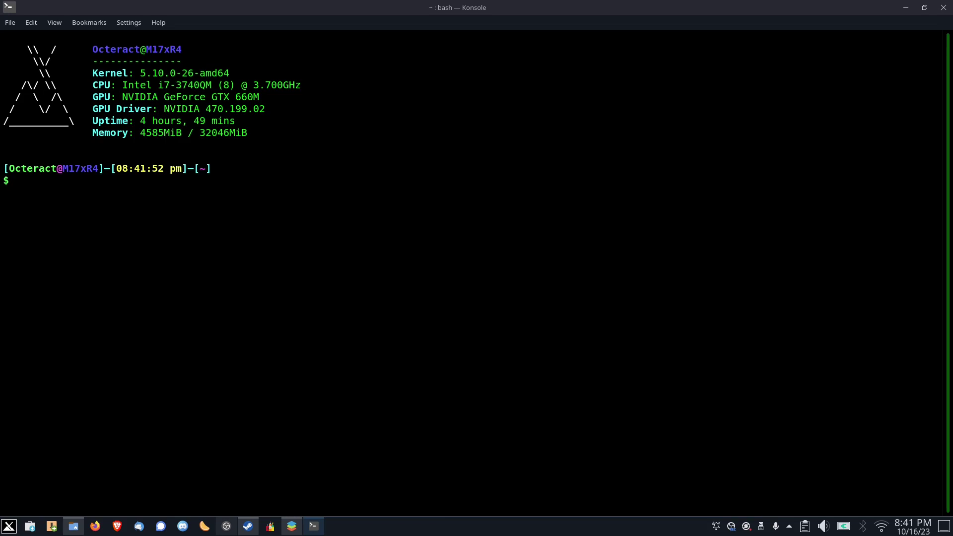
Step: Change the terminal's working directory to Downloads
type("cd Down")
key("Tab")
key("BackSpace")
key("Return")
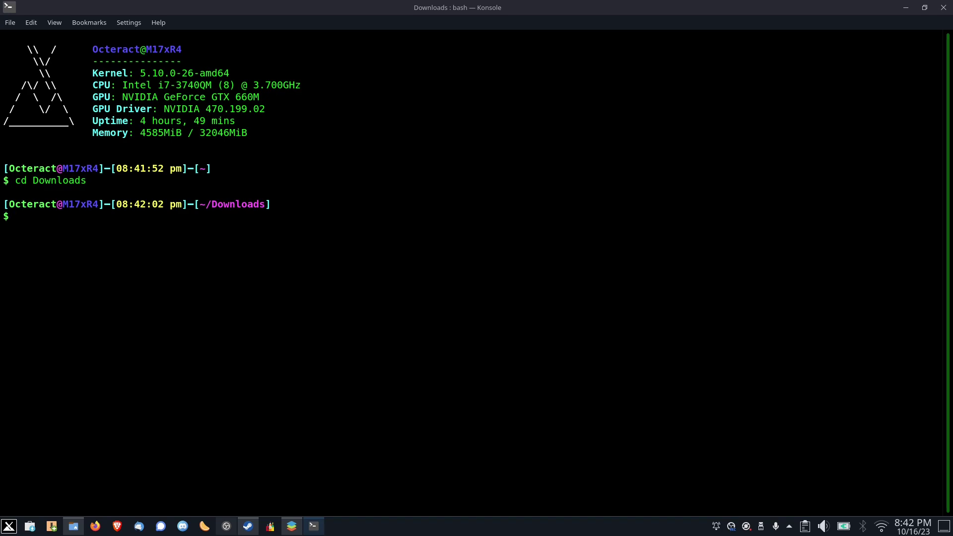
Step: Write out the Windows hash command "certutil /hashfile GDPSMusicSync.zip sha512" at the prompt and discard it without running it
type("certutil /hashfile")
type("GDPSMusicSync.zip")
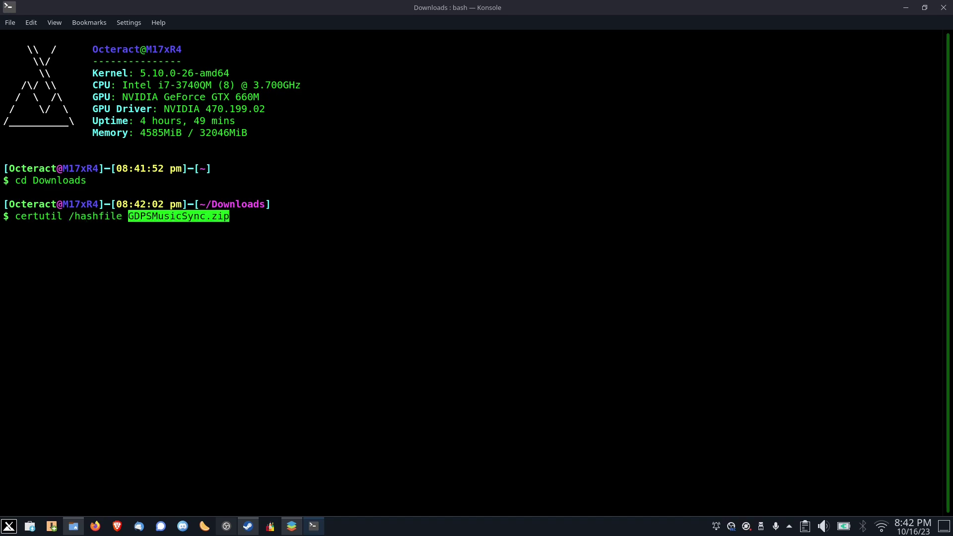
type("sha512")
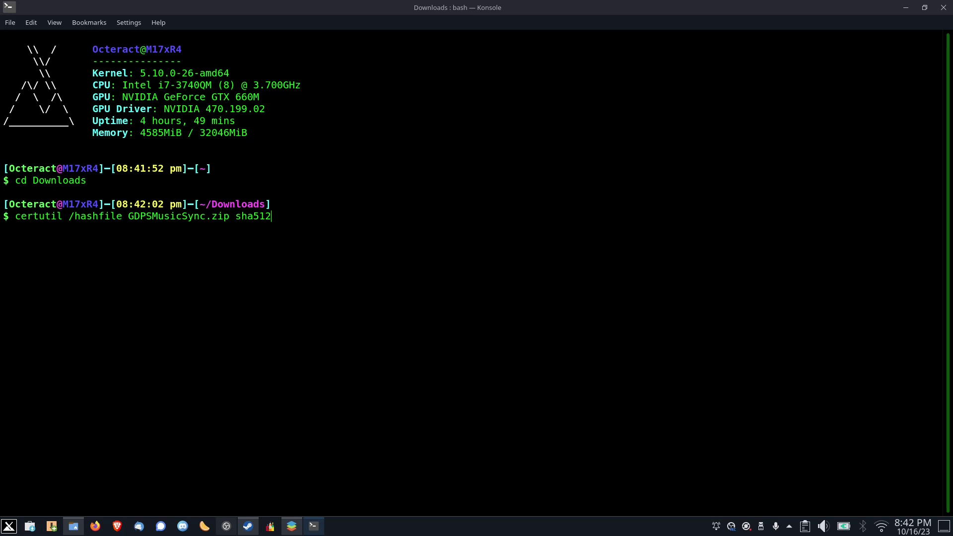
key("ctrl+c")
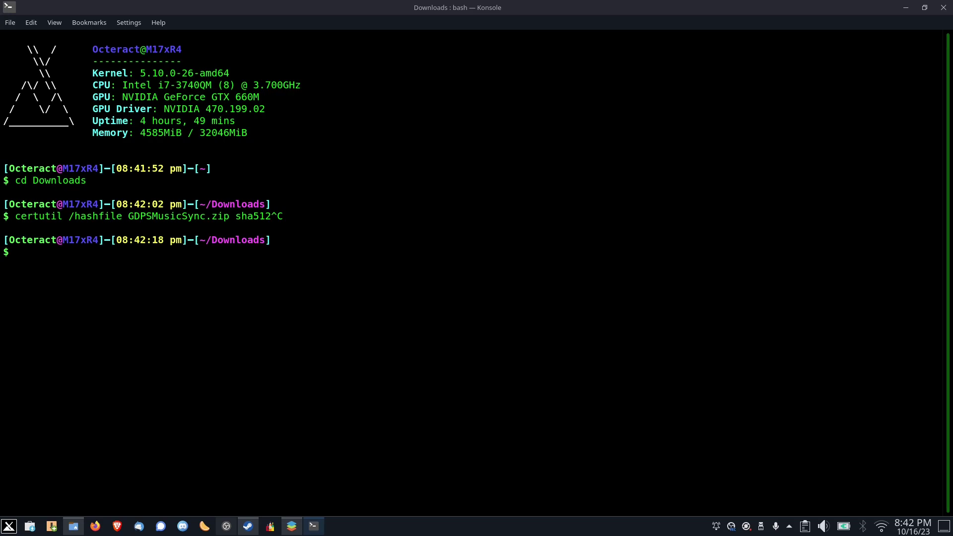
Step: Compute the SHA-512 checksum of GDPSMusicSync.zip with sha512sum and highlight the hash in the output
type("sha512sum")
key("ctrl+shift+v")
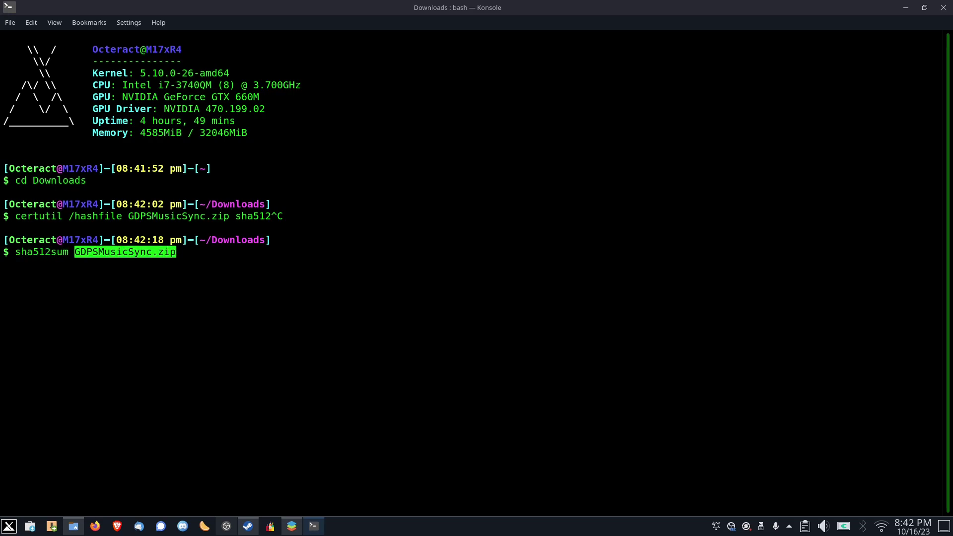
key("Return")
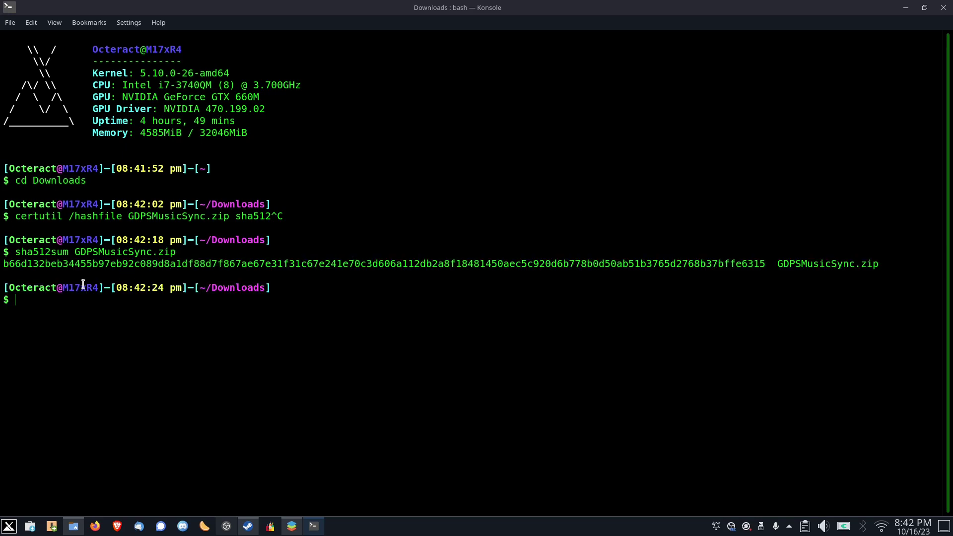
left_click_drag(5, 267, 766, 264)
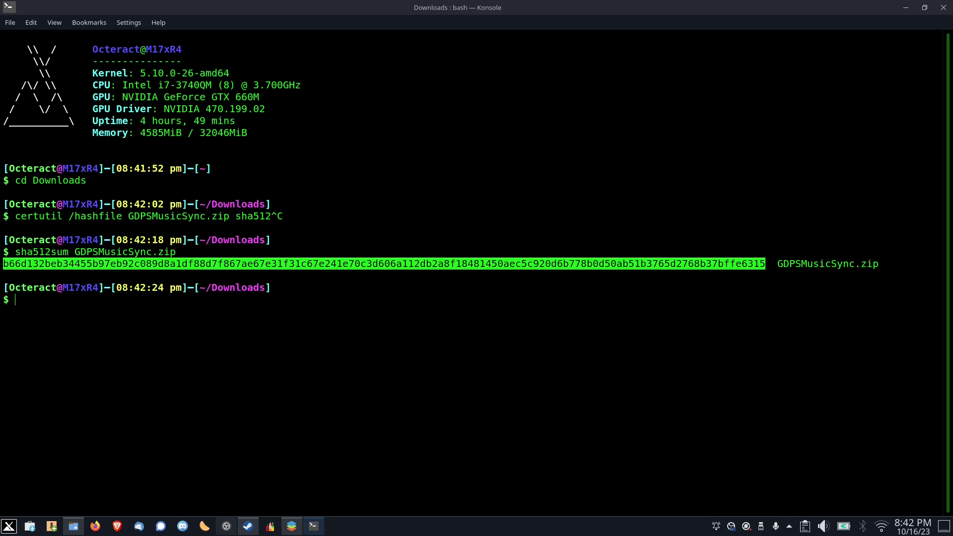
left_click(763, 308)
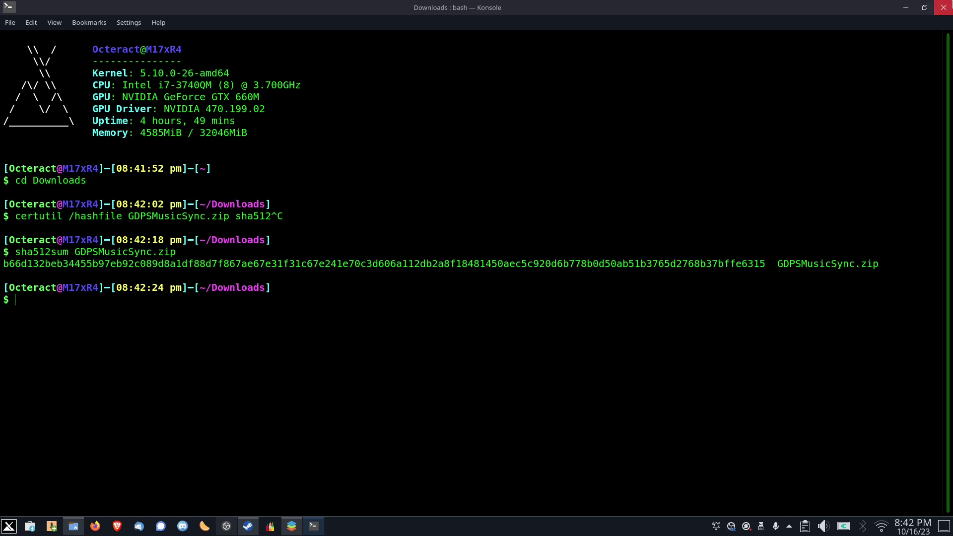
Step: Close the terminal and open LICENSE.txt from the GDPSMusicSync folder inside the zip archive in the Kate text editor
left_click(942, 7)
left_click(234, 82)
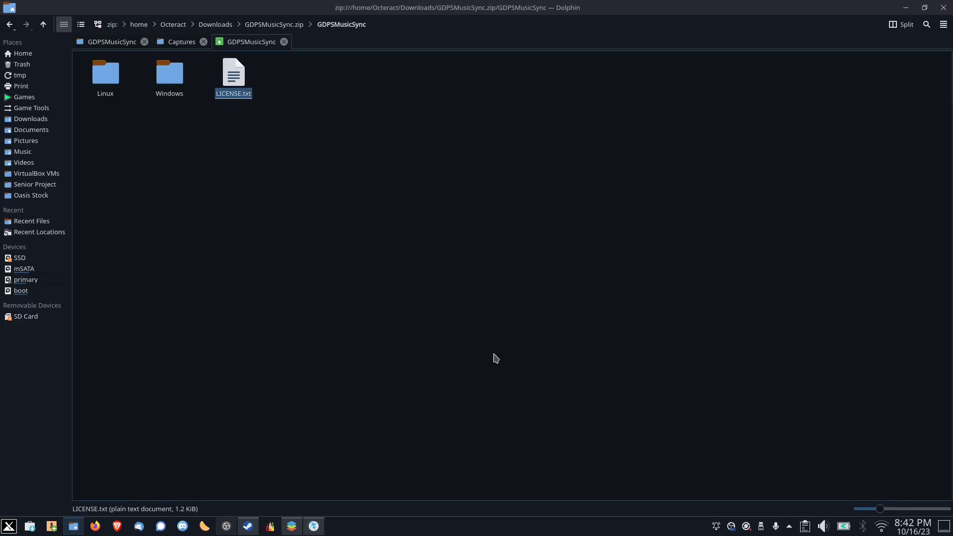
key("Return")
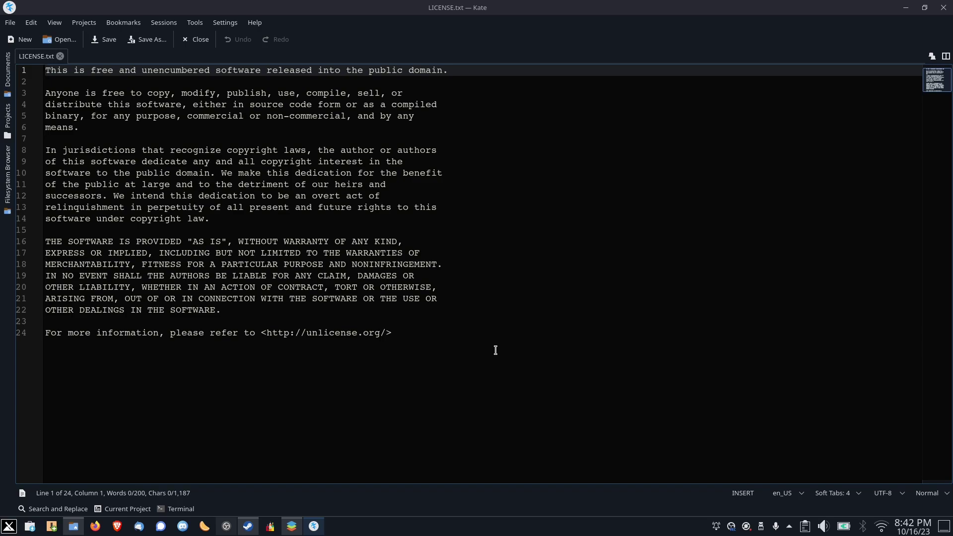